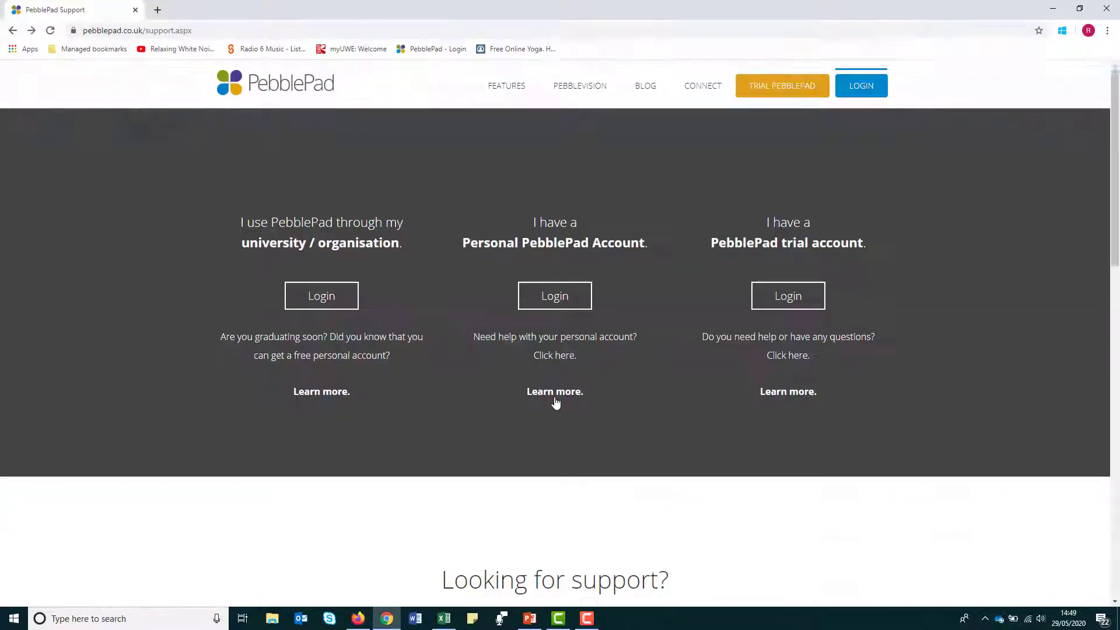
# Step: Log in with the personal account and view the Assets store's University of the West of England tab
pyautogui.click(563, 303)
pyautogui.click(551, 336)
pyautogui.click(532, 372)
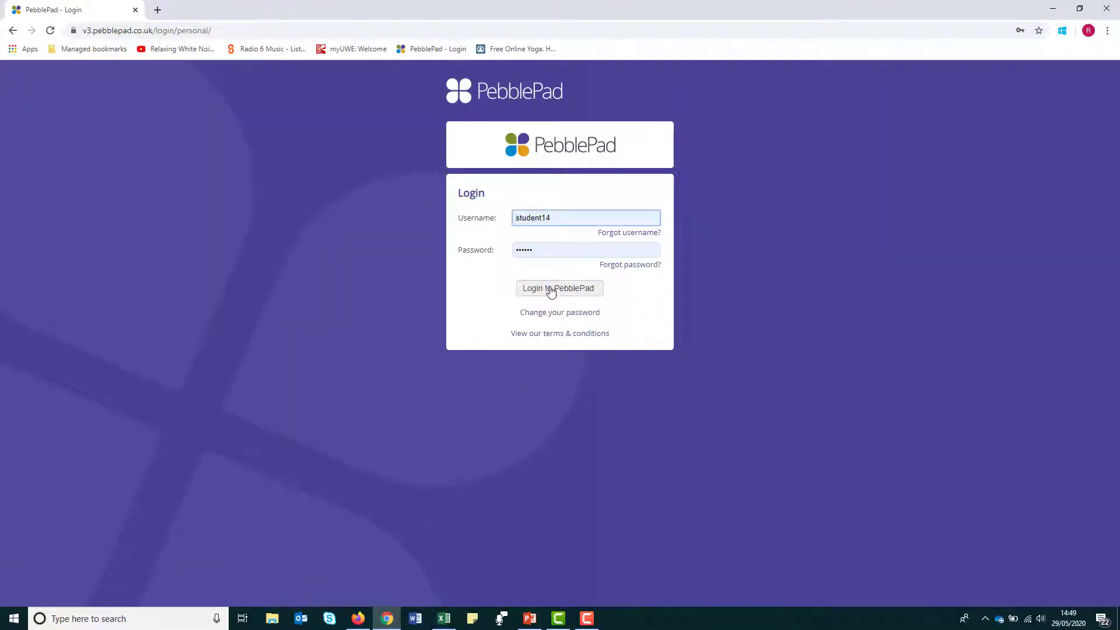
pyautogui.click(551, 290)
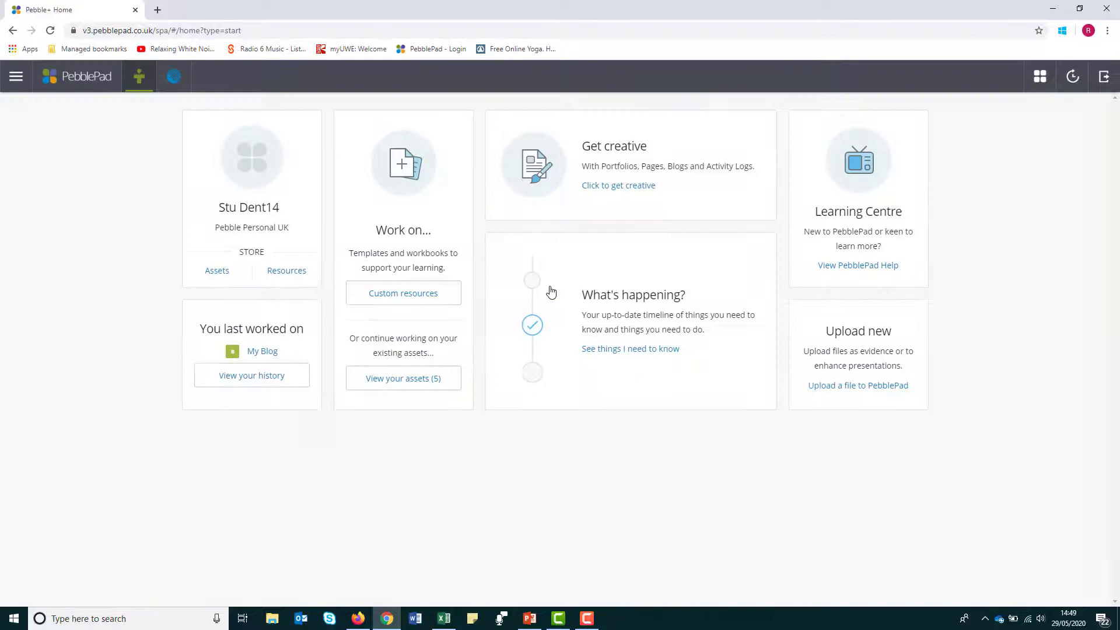
pyautogui.click(217, 271)
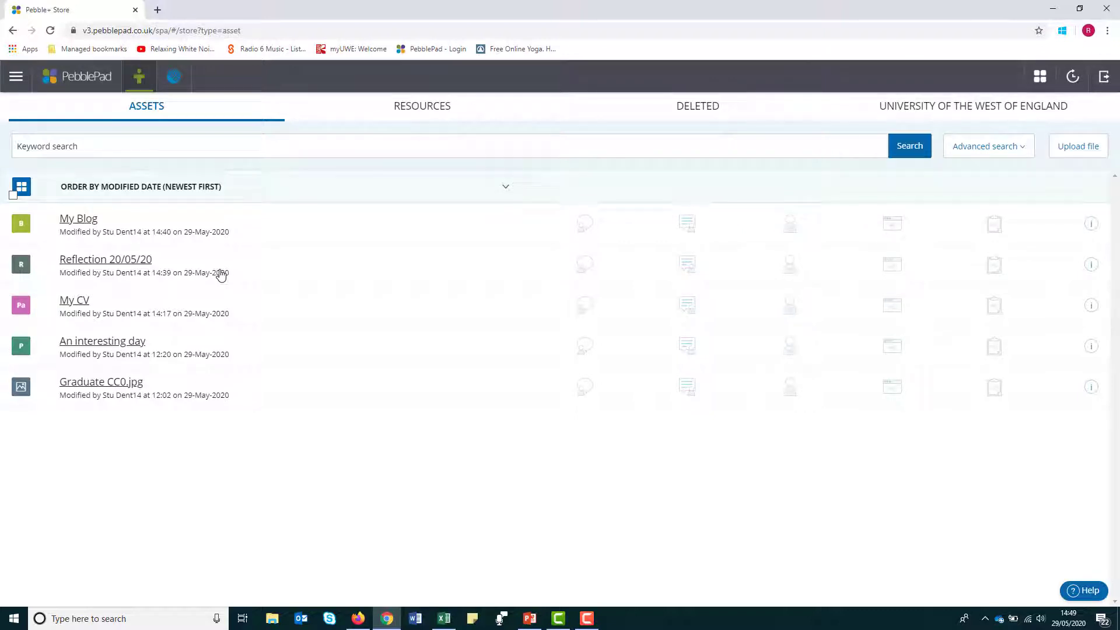
pyautogui.click(935, 110)
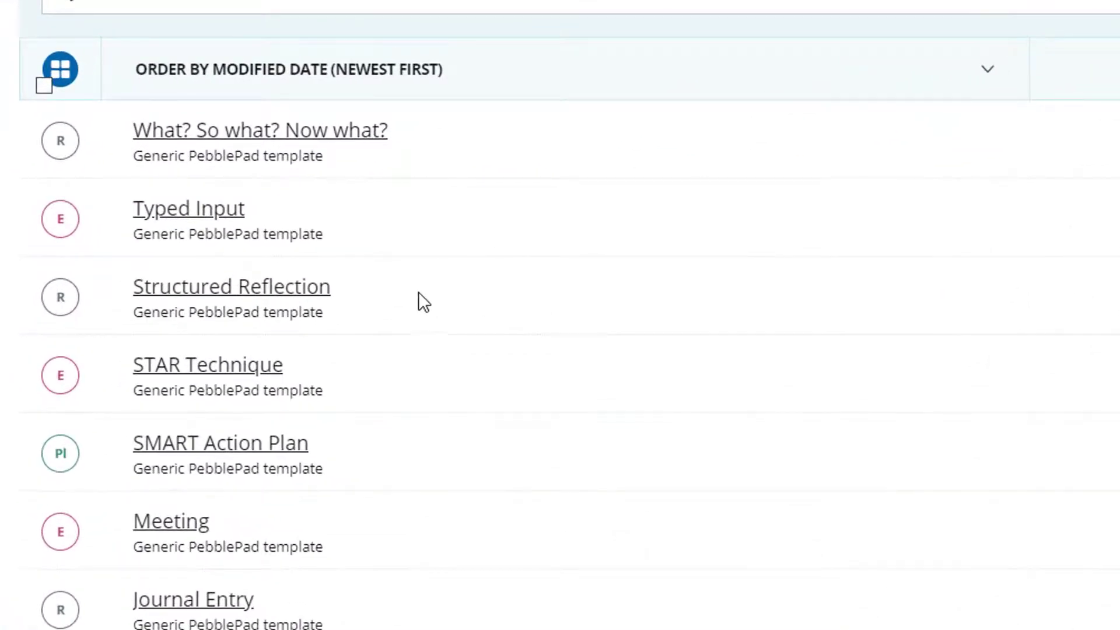
# Step: Save a Structured Reflection titled 'Reflection 20/05/20', dated 20 May, described 'Today I learned....'
pyautogui.click(146, 300)
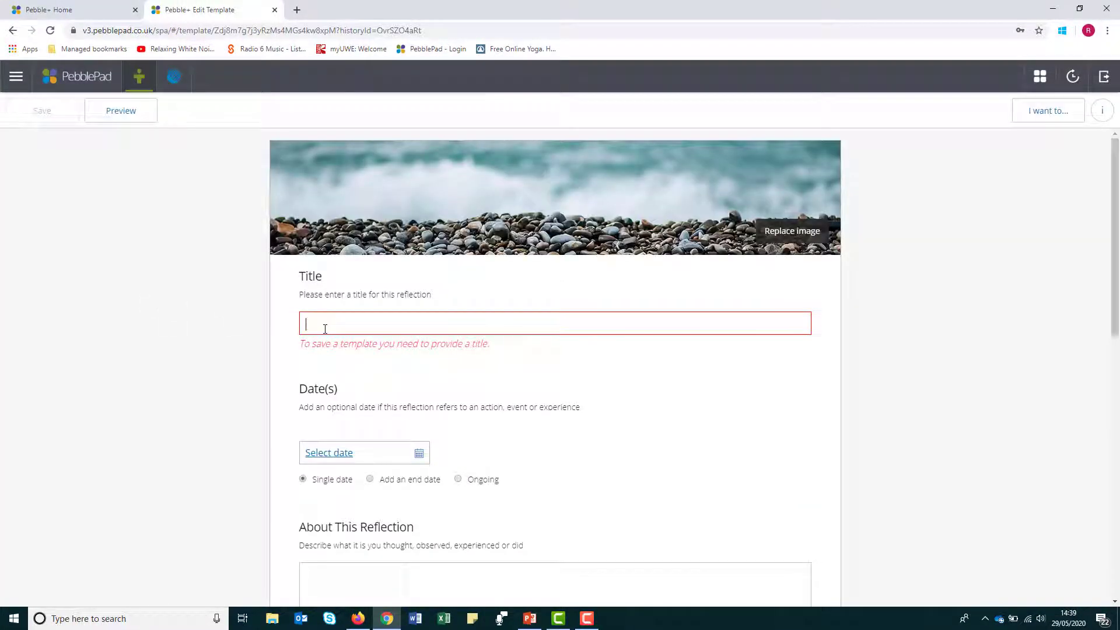
pyautogui.write('Reflection')
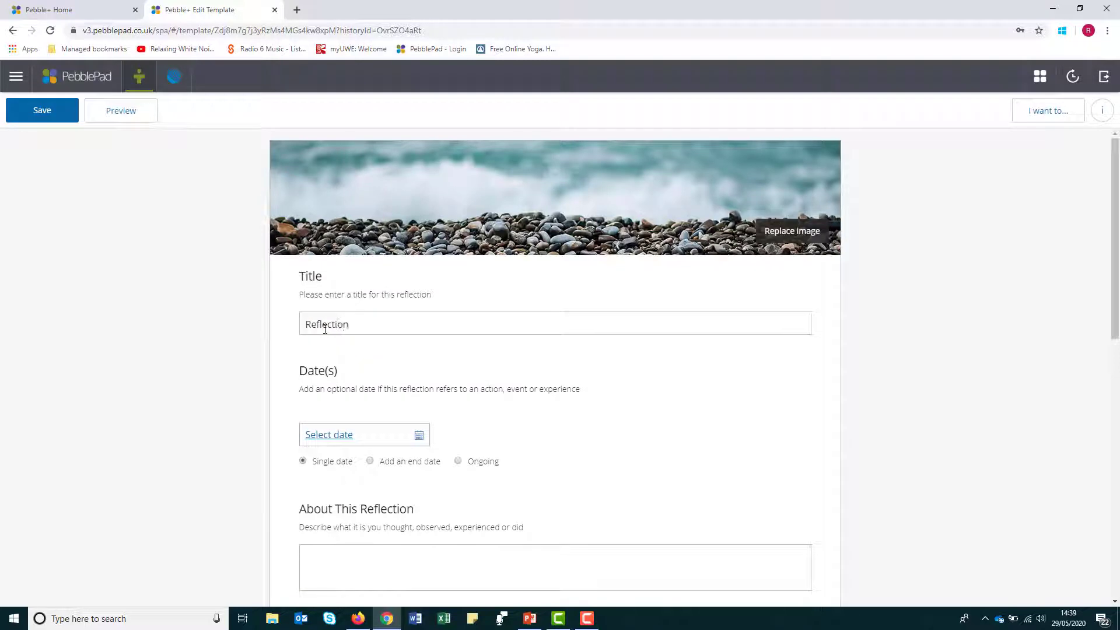
pyautogui.write(' 20/05/20')
pyautogui.click(418, 435)
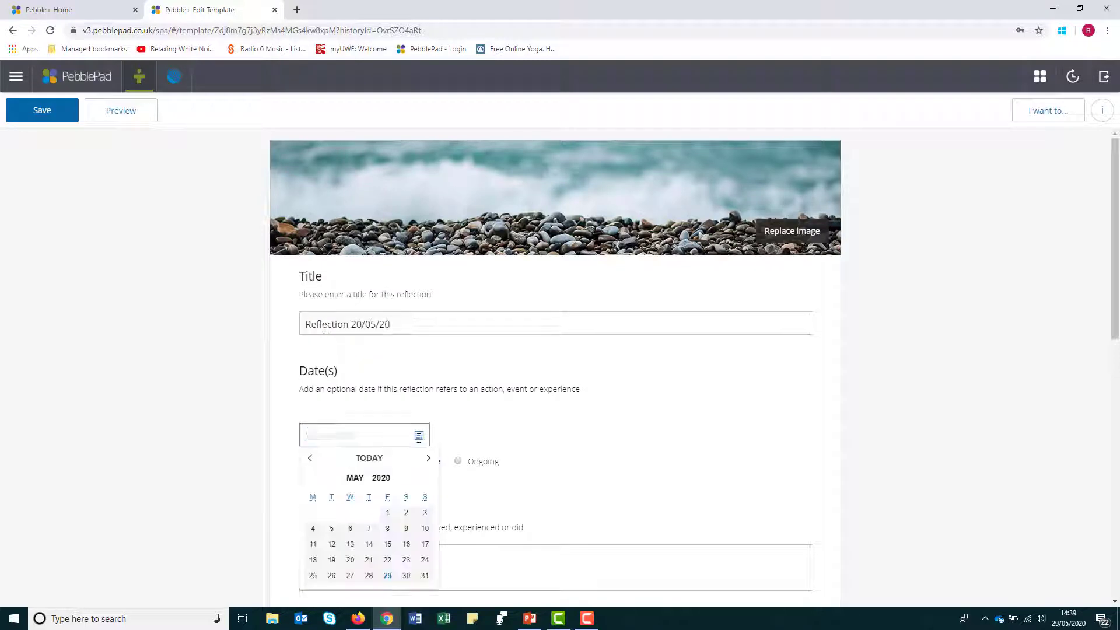
pyautogui.click(349, 562)
pyautogui.click(338, 558)
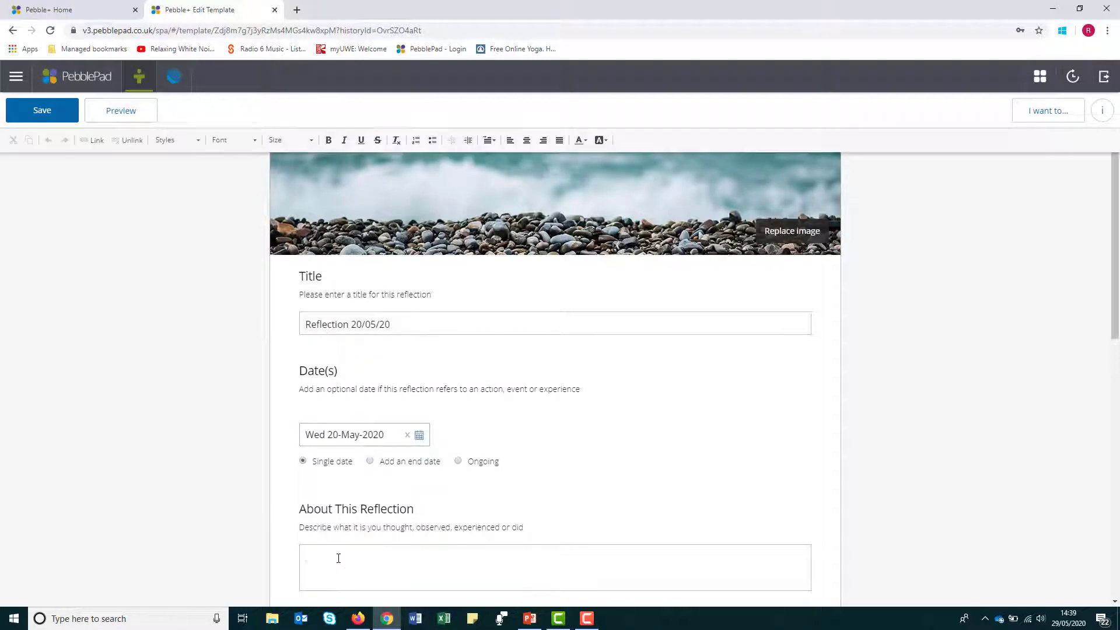
pyautogui.write('Today I learned....')
pyautogui.click(45, 115)
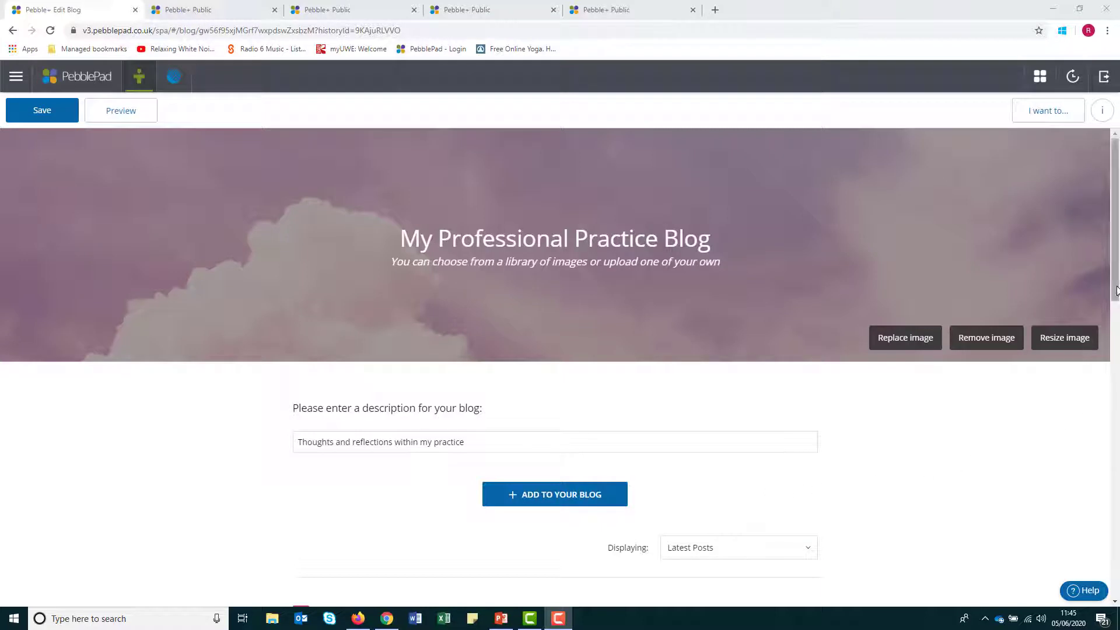
# Step: Swap the blog banner for the default overhead lake and forest image, then view the About Me portfolio
pyautogui.moveTo(1116, 289); pyautogui.dragTo(1072, 277)
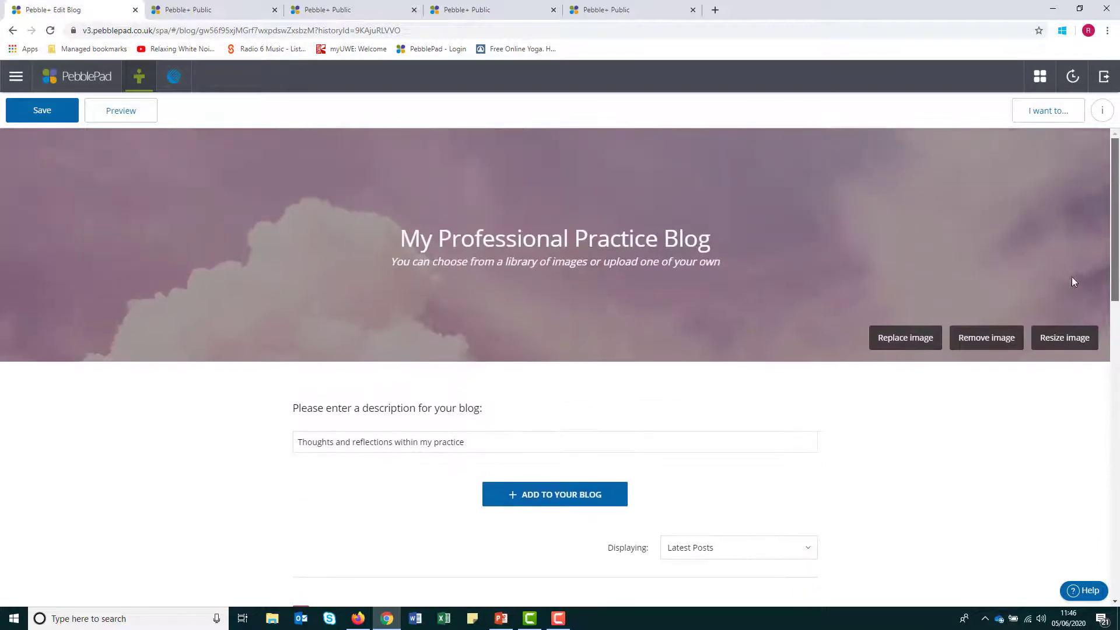
pyautogui.click(902, 339)
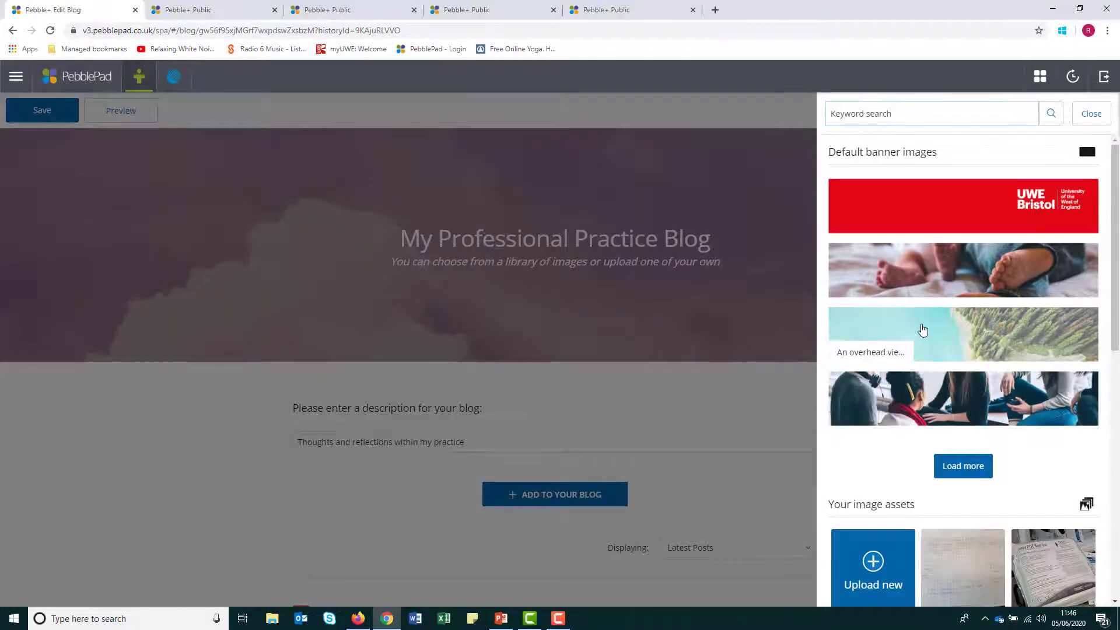
pyautogui.click(922, 330)
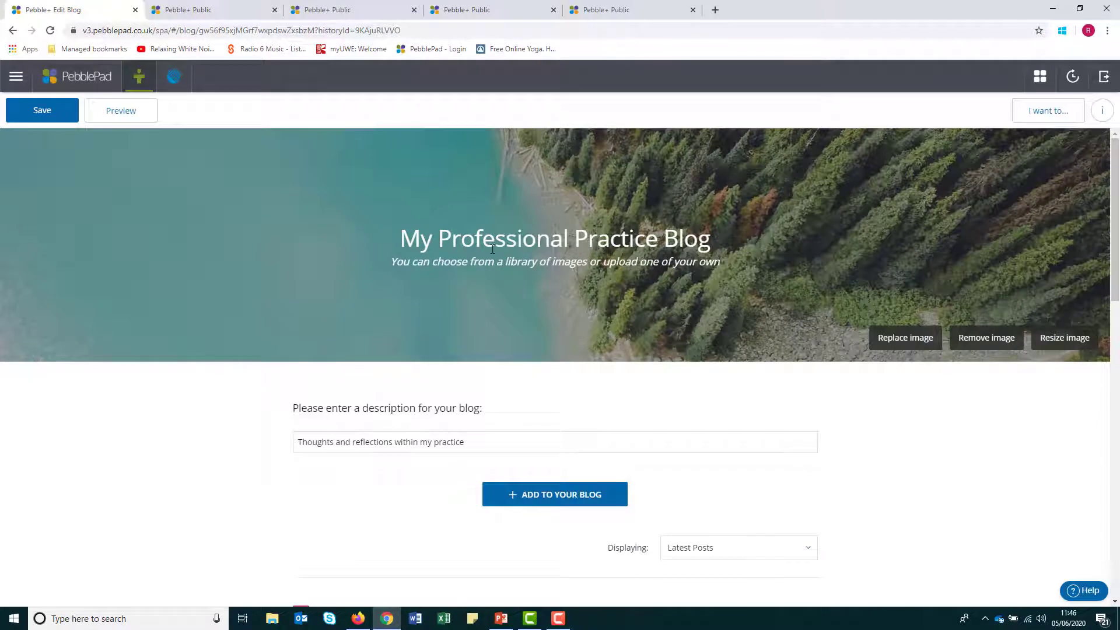
pyautogui.click(218, 11)
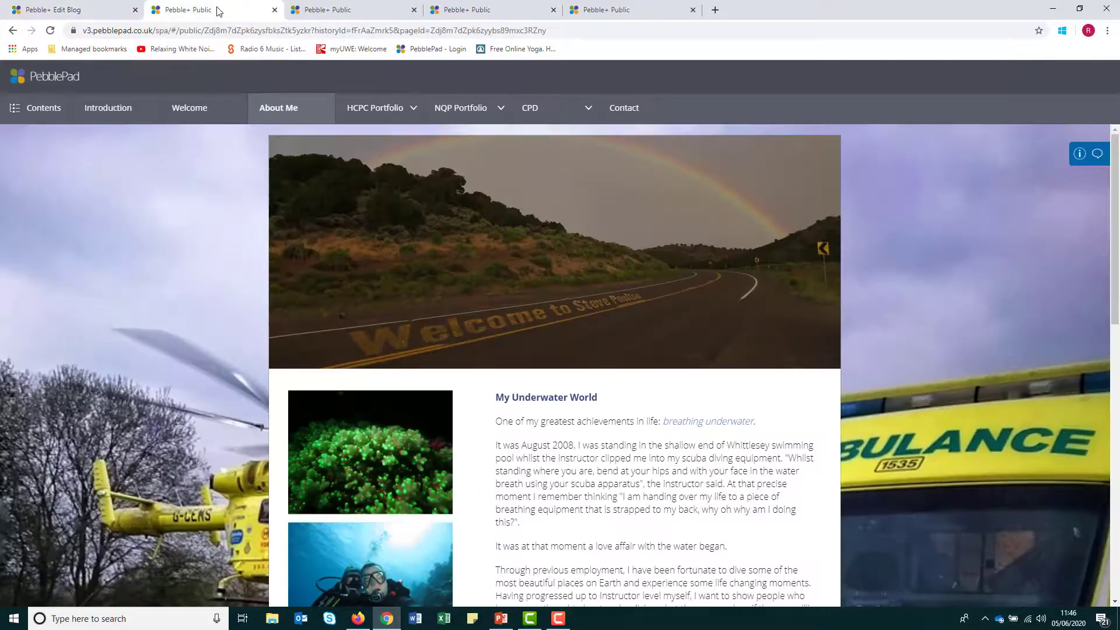
# Step: Browse the three remaining Pebble+ Public example portfolios, including the music-themed one
pyautogui.click(351, 14)
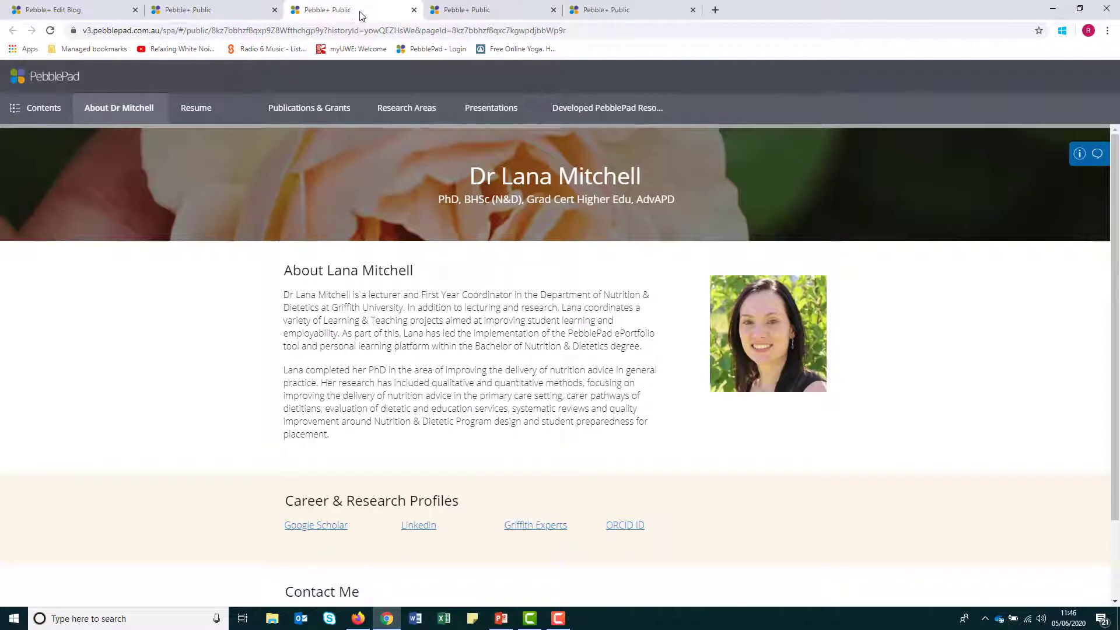
pyautogui.click(480, 15)
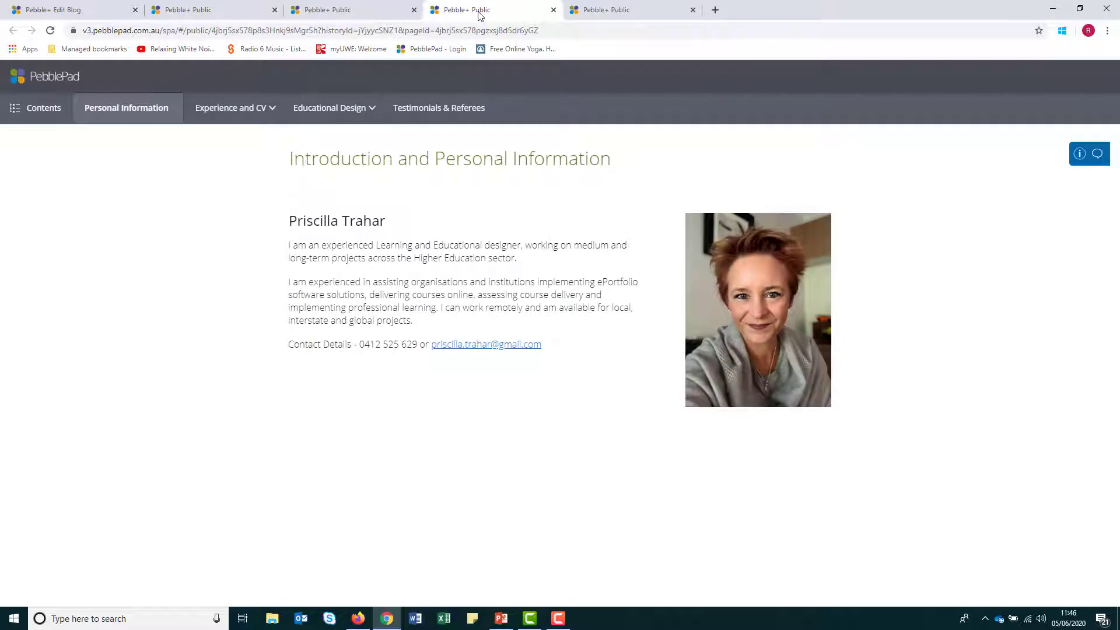
pyautogui.click(632, 15)
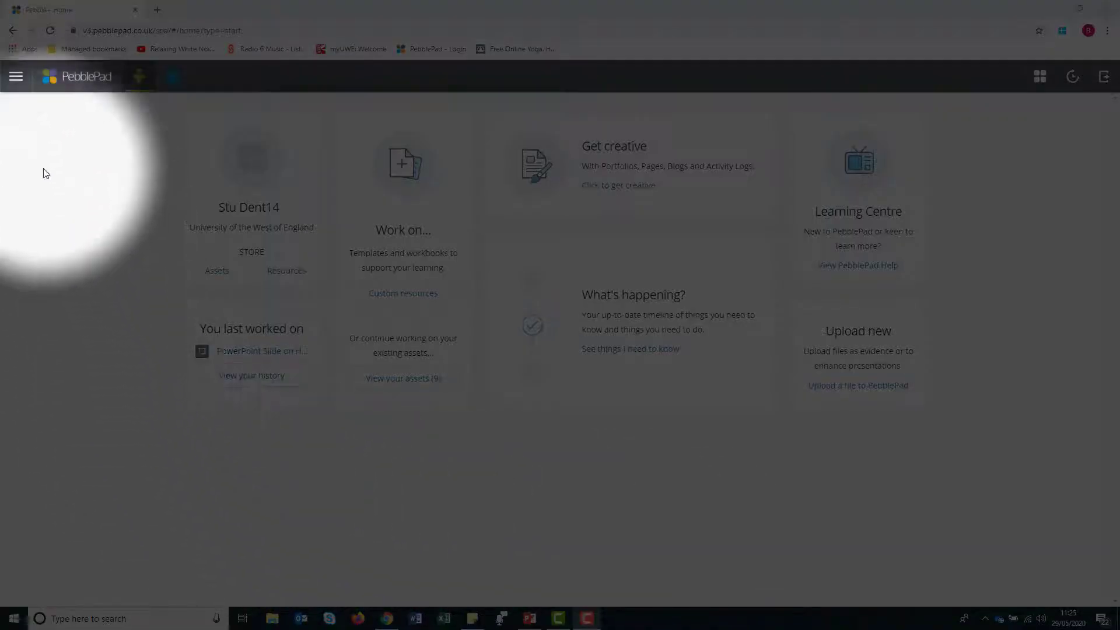
# Step: Open the Free Alumni accounts sign-up form from Additional settings in the main menu
pyautogui.click(14, 78)
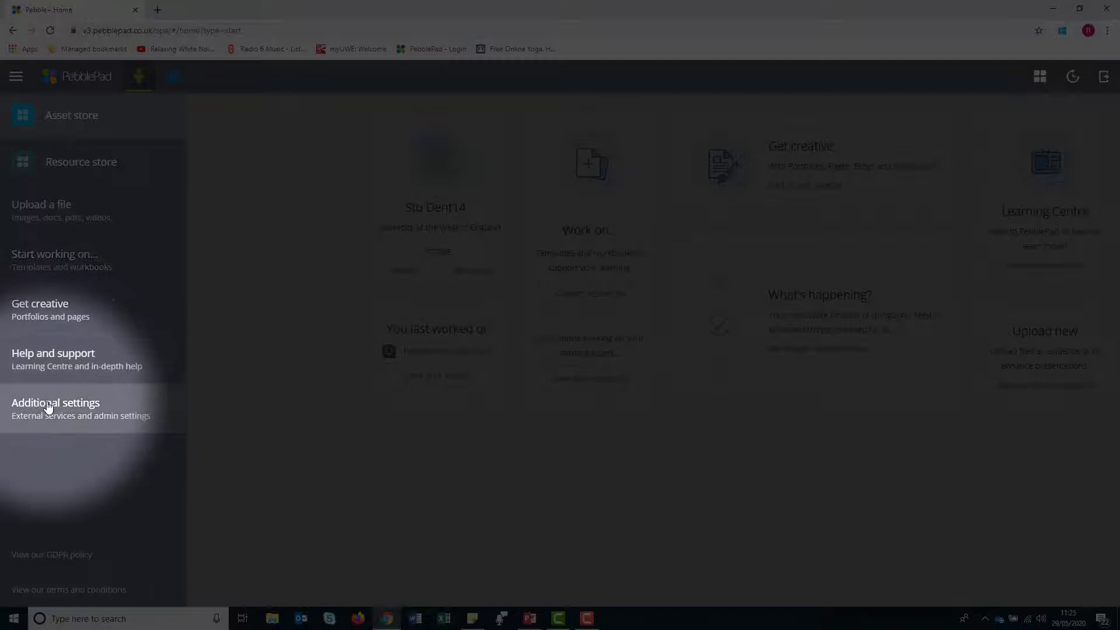
pyautogui.click(49, 407)
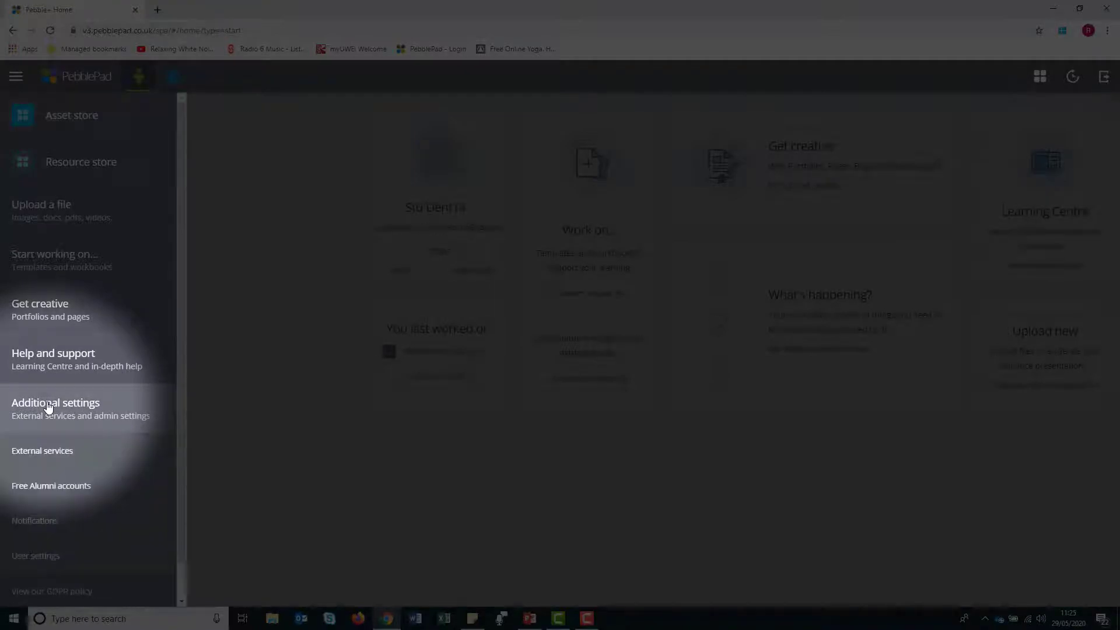
pyautogui.click(39, 494)
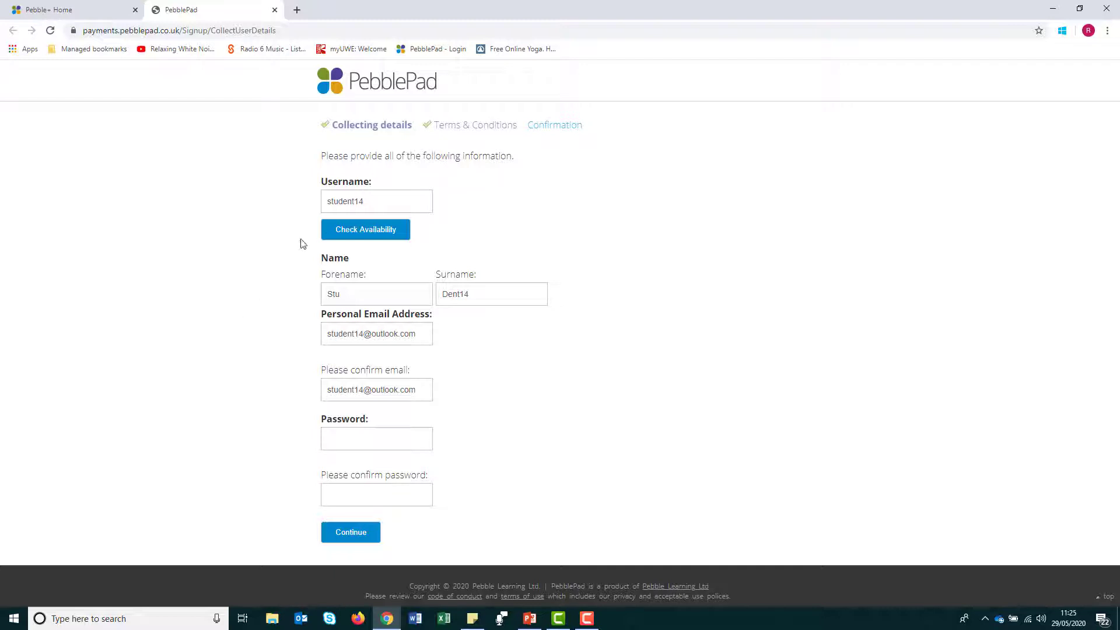
# Step: Verify the username is available and submit the password details to reach Terms & Conditions
pyautogui.click(344, 236)
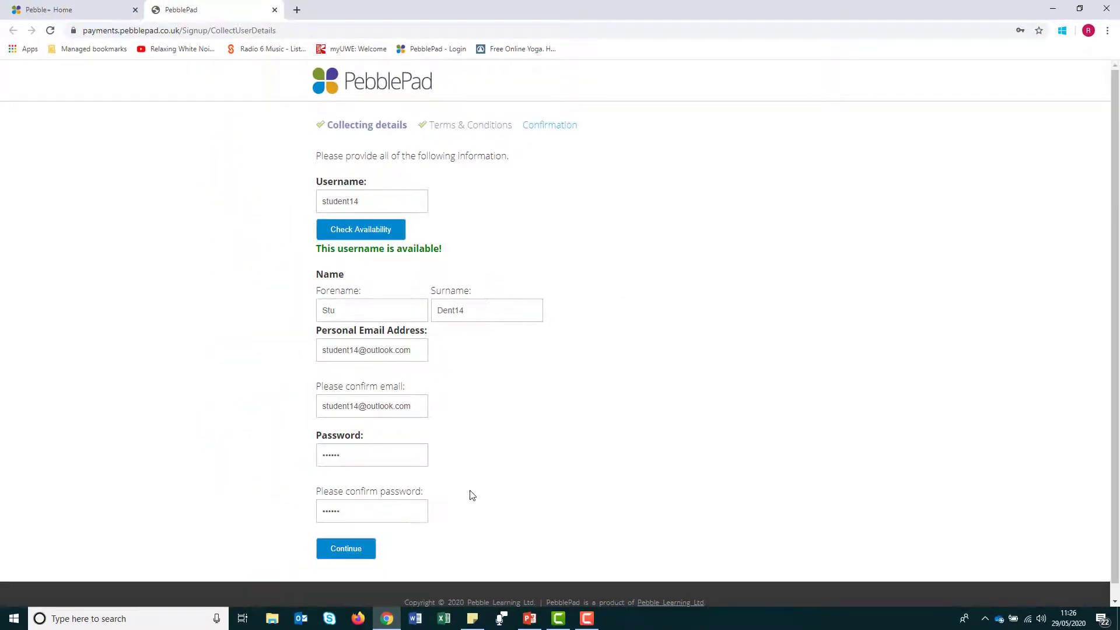
pyautogui.click(343, 551)
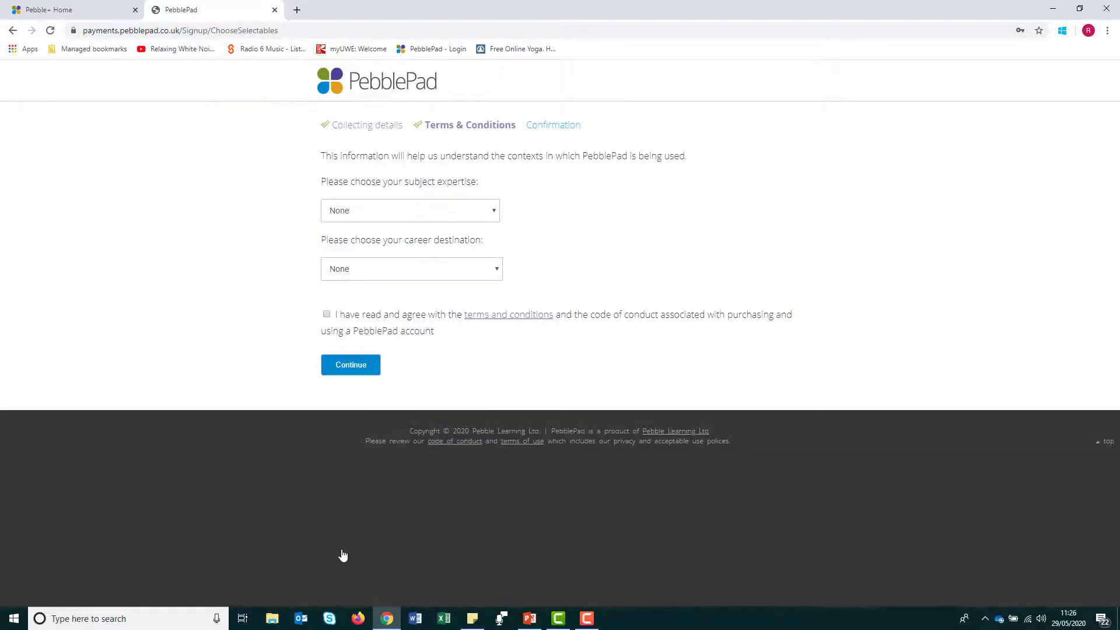
# Step: Choose Anthropology expertise and Education career destination, accept the terms, and continue to Confirmation
pyautogui.click(495, 216)
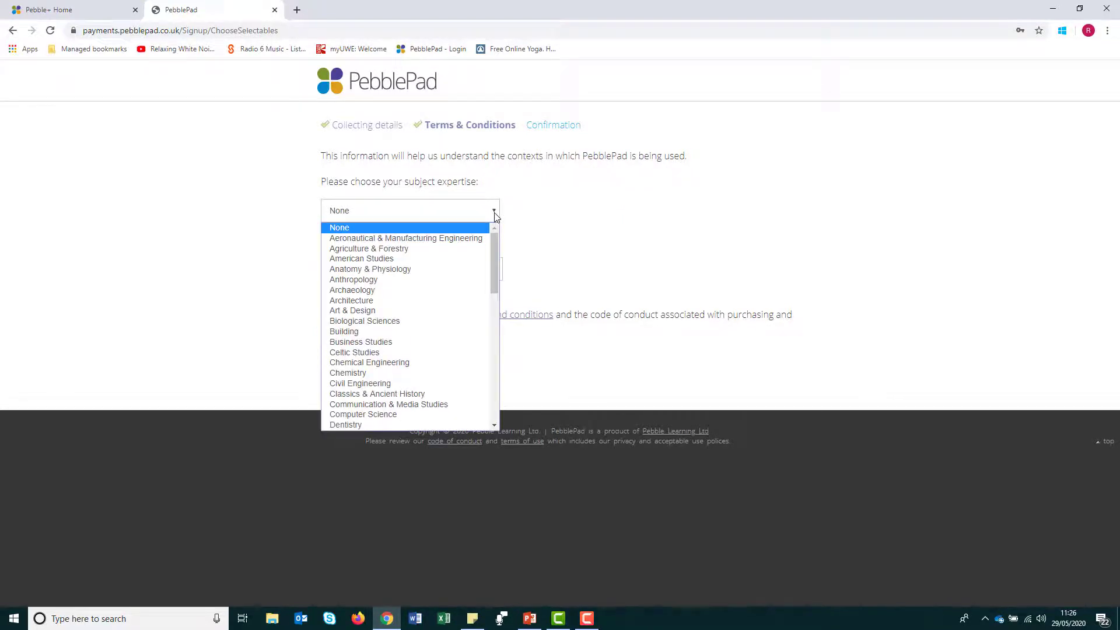
pyautogui.click(432, 285)
pyautogui.click(441, 272)
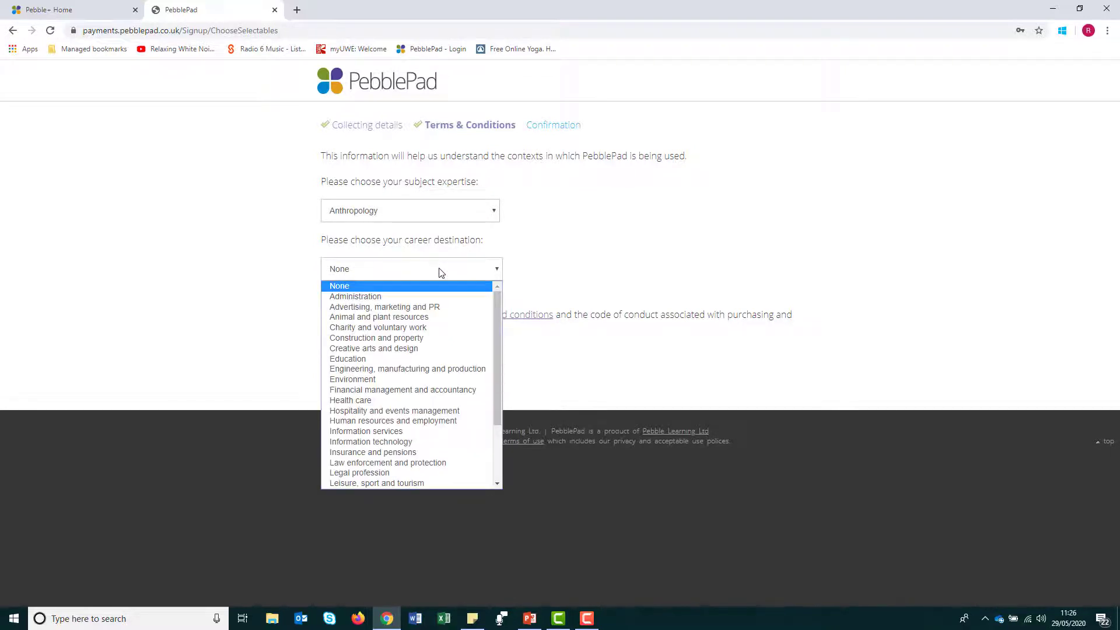
pyautogui.click(424, 360)
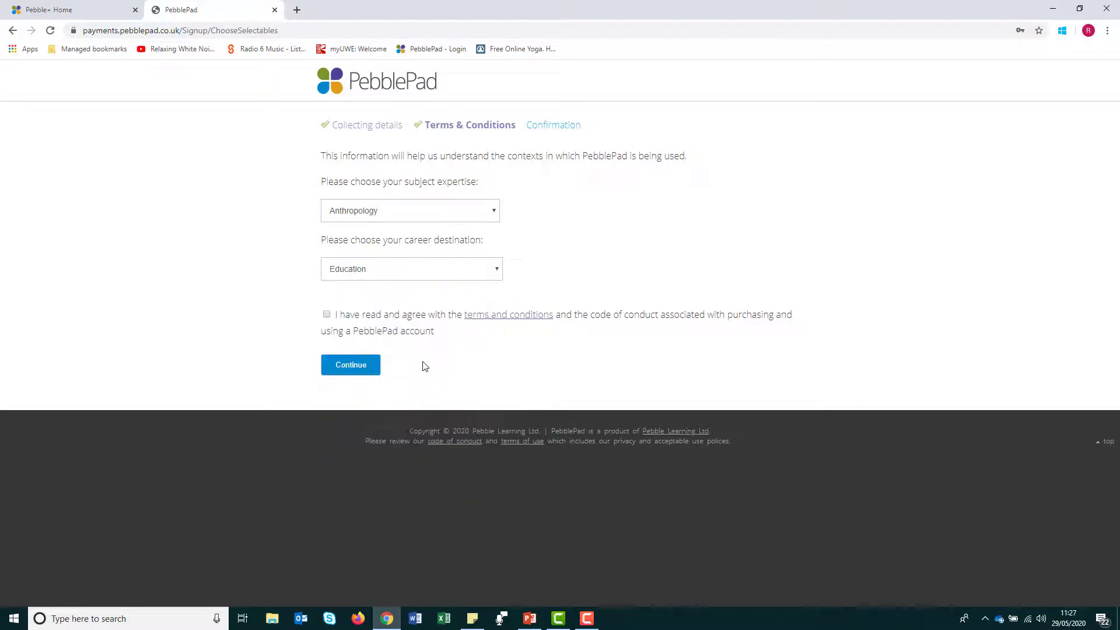
pyautogui.click(326, 315)
pyautogui.click(349, 368)
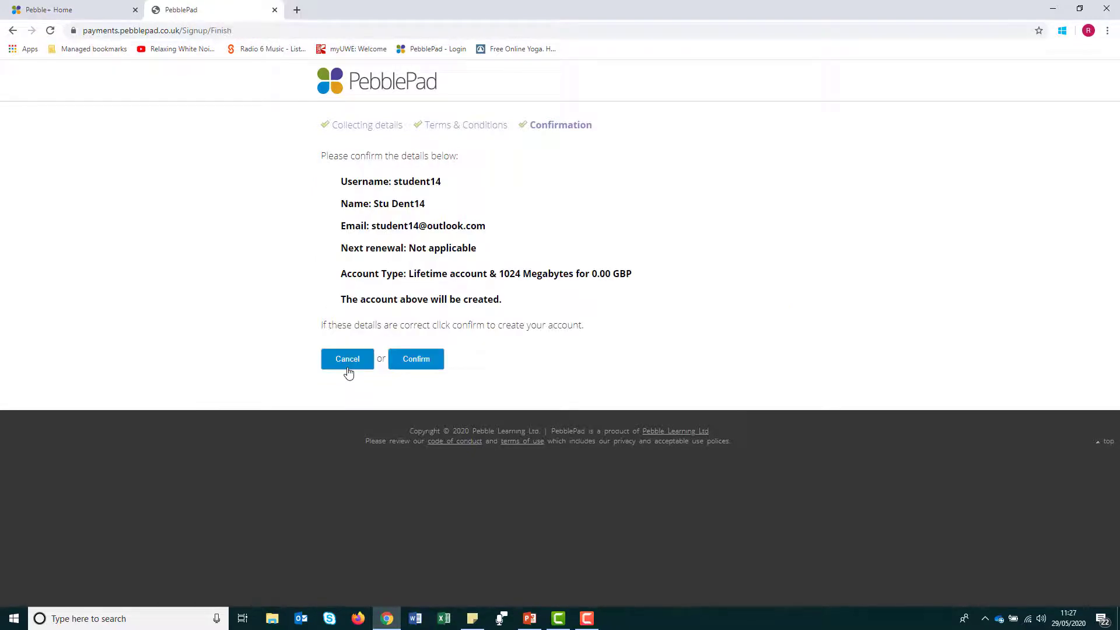
# Step: Confirm the free Lifetime 1024 MB account costing 0.00 GBP
pyautogui.click(419, 360)
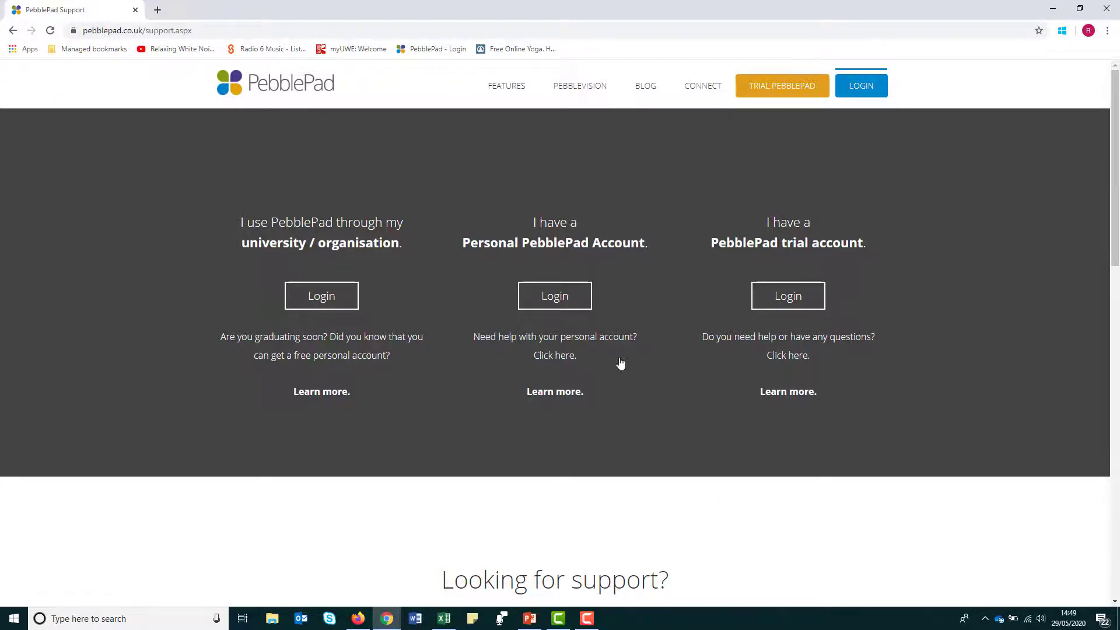
# Step: Select Pebble Personal UK from the personal account login options
pyautogui.click(565, 299)
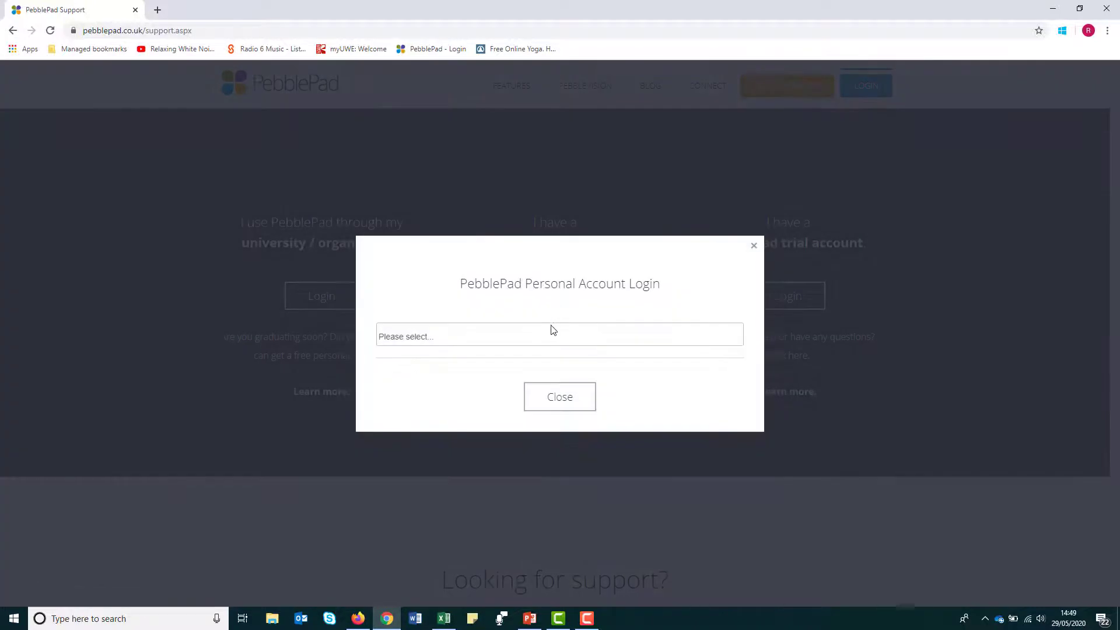
pyautogui.click(553, 335)
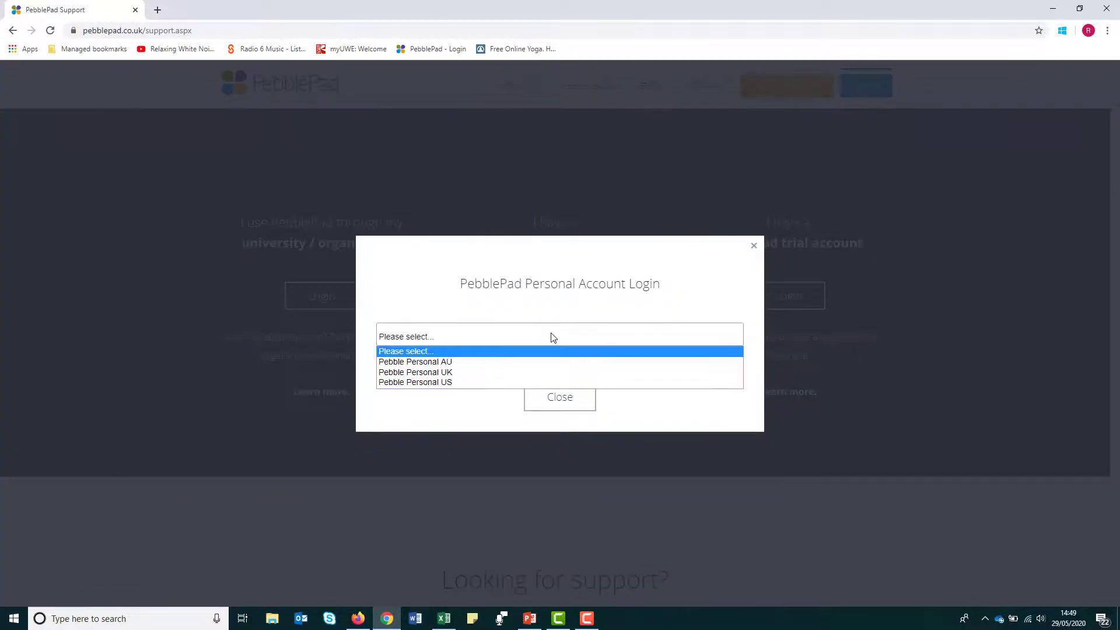
pyautogui.click(532, 372)
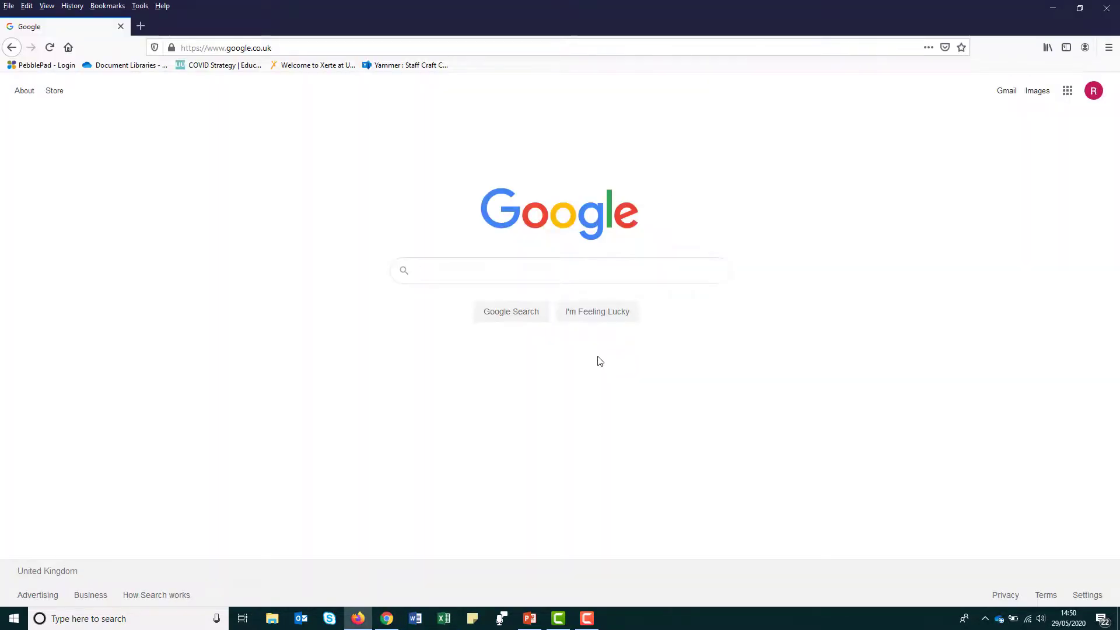
# Step: Search Google for 'pebblepad personal login' and open the PebblePad - Login result
pyautogui.write('pebb')
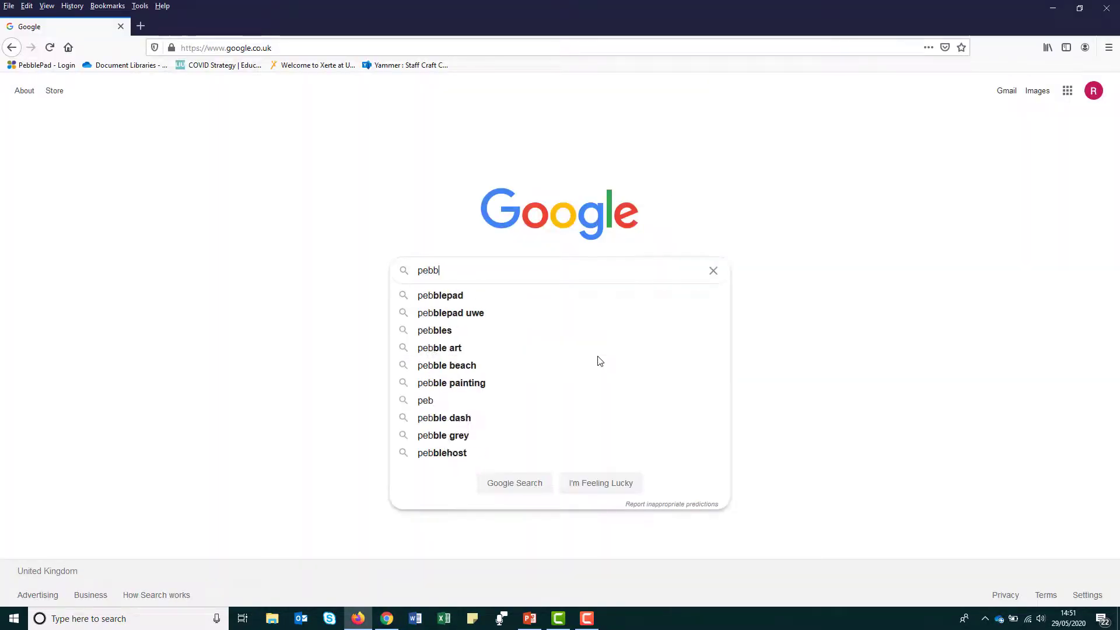
pyautogui.write('lepad pers')
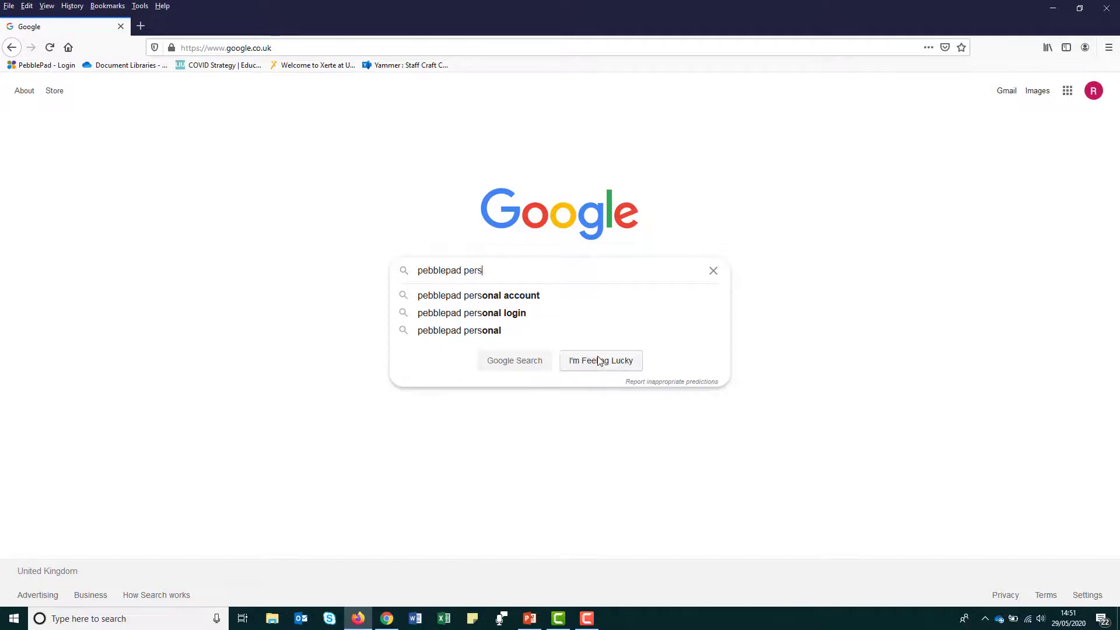
pyautogui.write('onal login')
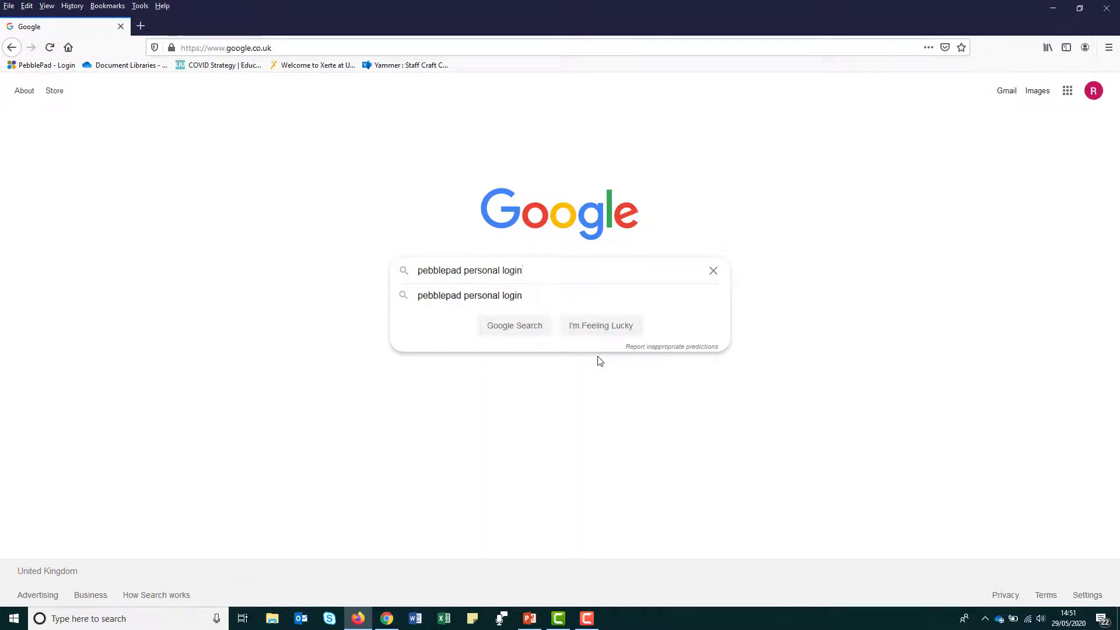
pyautogui.click(515, 332)
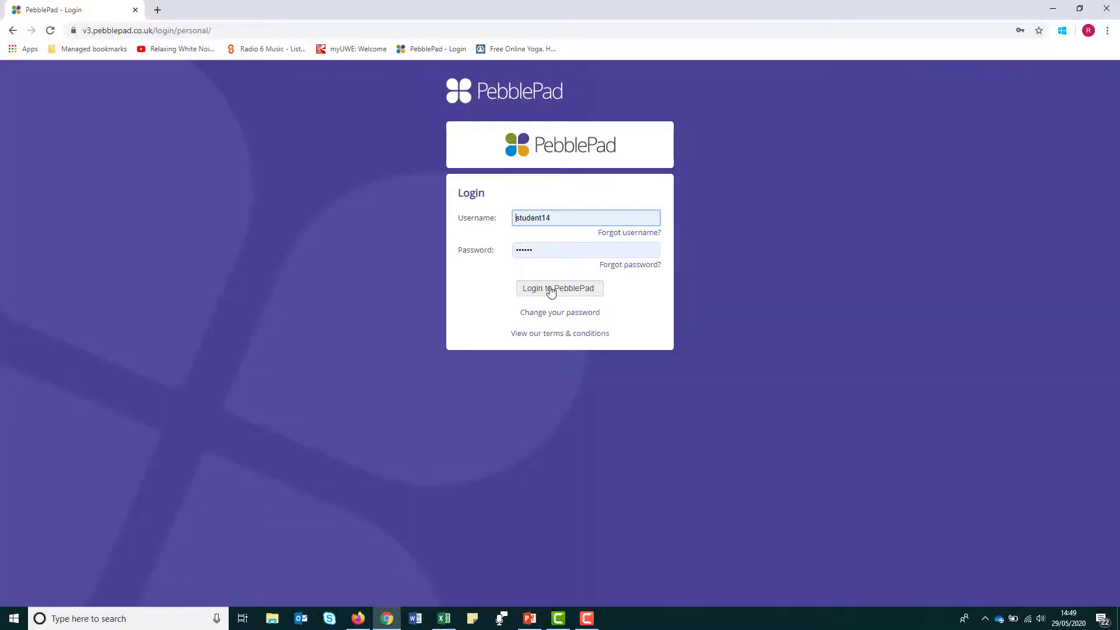
pyautogui.click(550, 290)
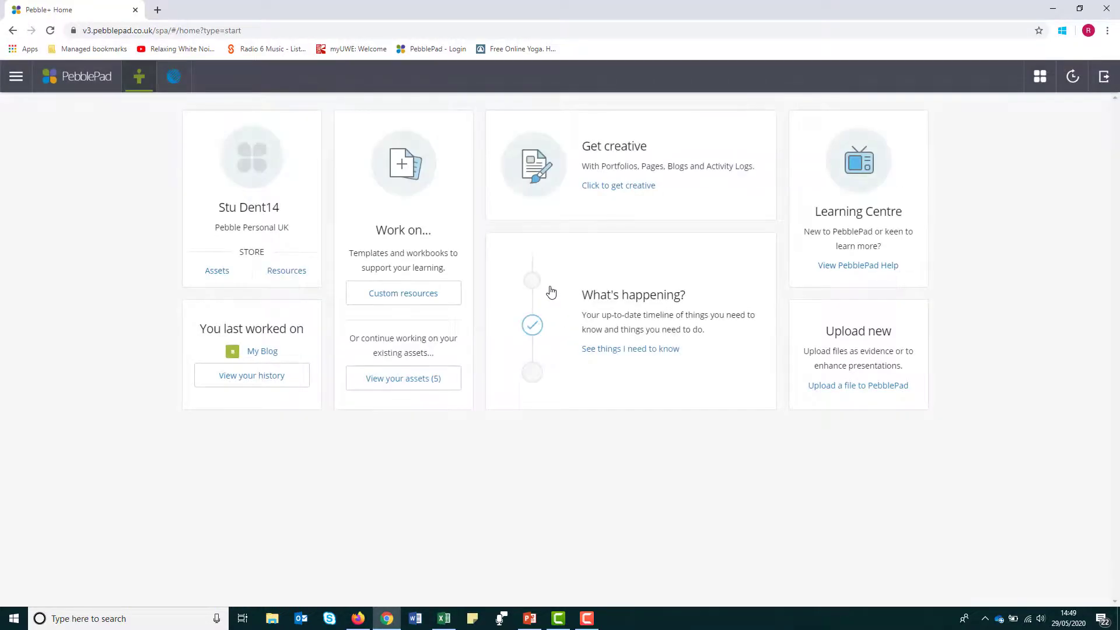
# Step: Open Assets from the home card and switch to the University of the West of England collection
pyautogui.click(220, 273)
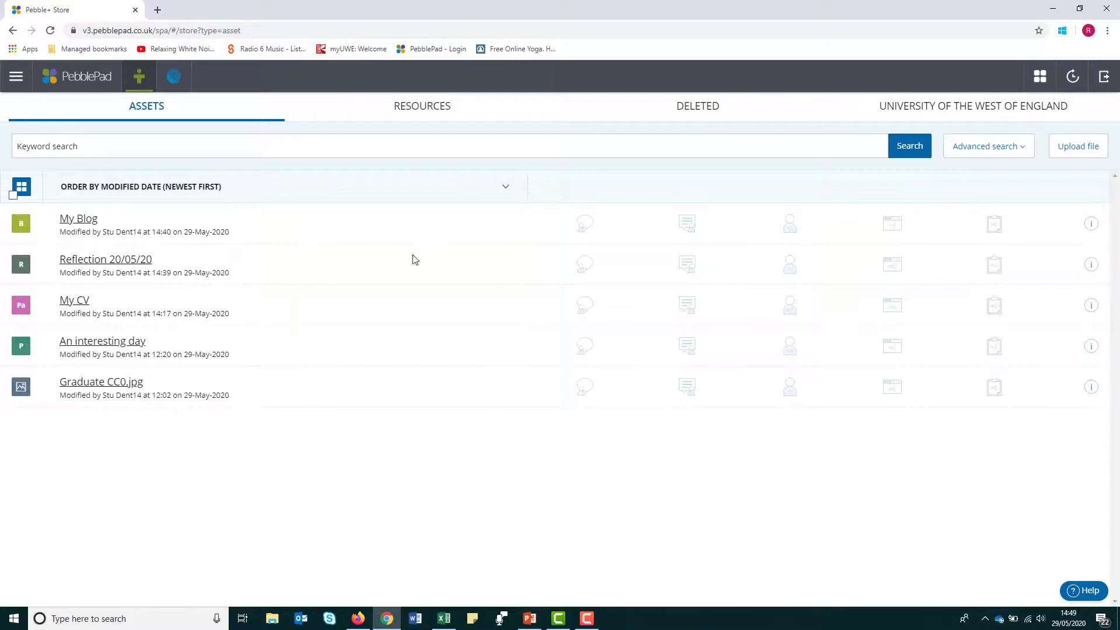
pyautogui.click(938, 115)
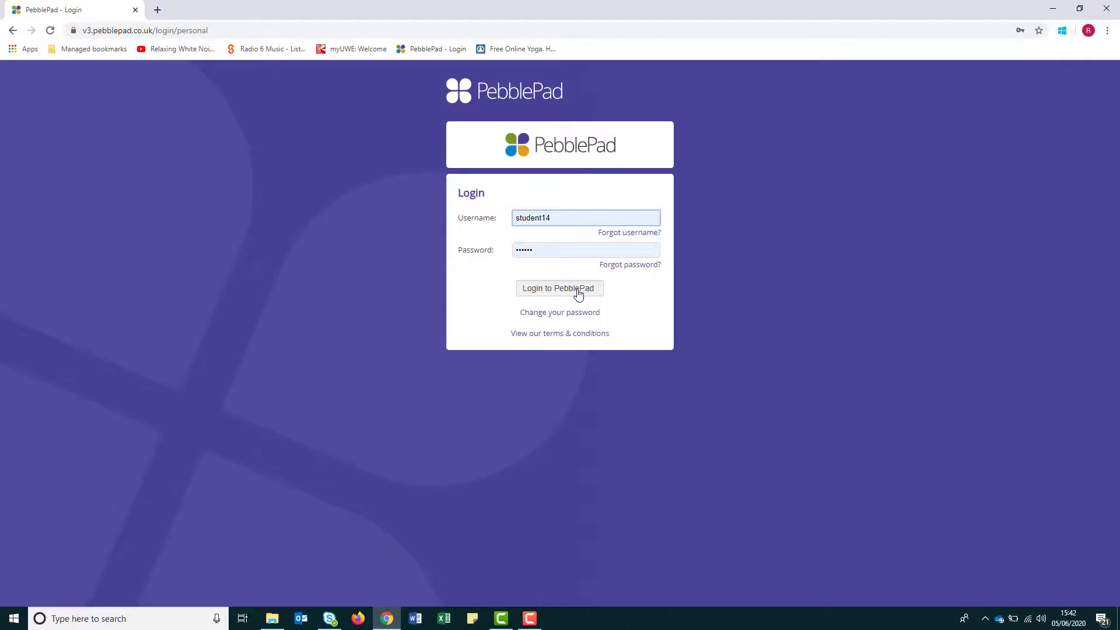
# Step: Log in to the personal account and browse the University of the West of England assets, e.g. Critical Essay on Handwashing
pyautogui.click(578, 293)
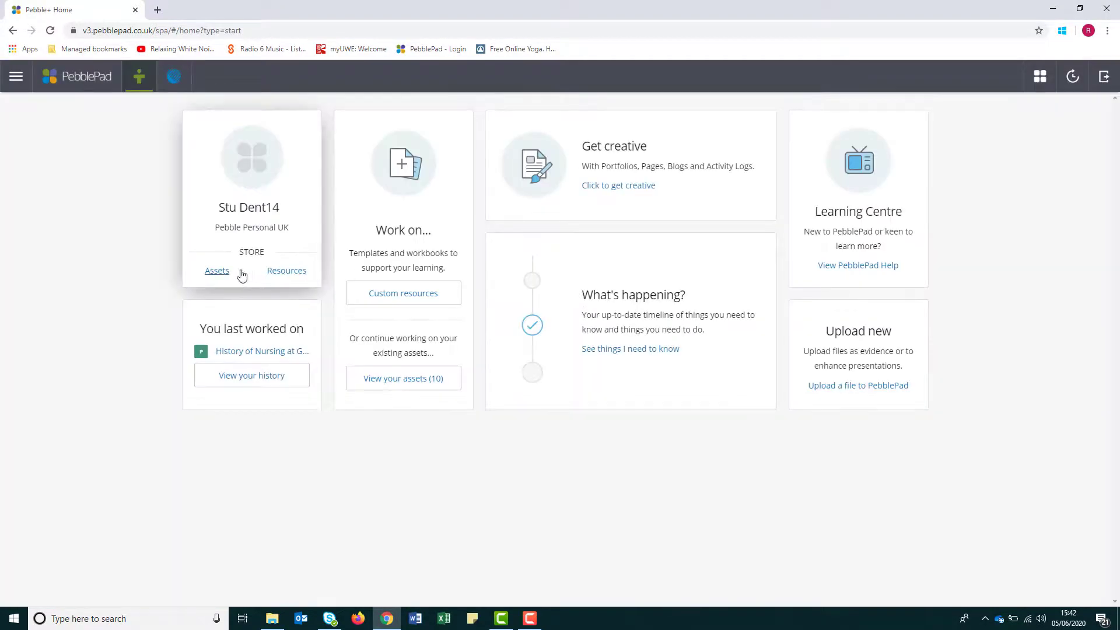
pyautogui.click(219, 271)
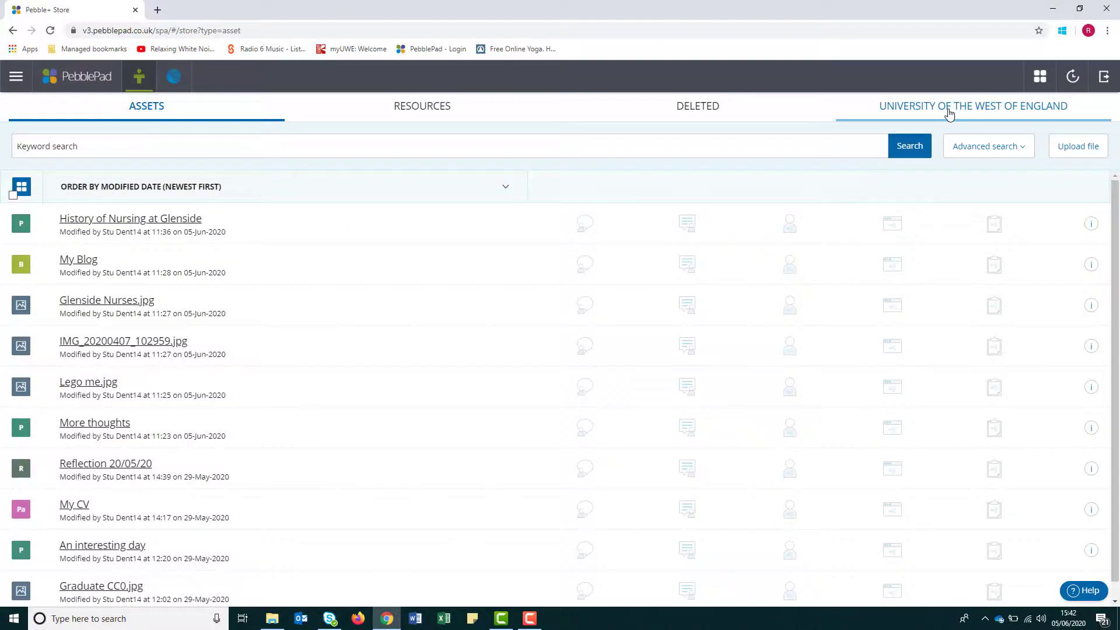
pyautogui.click(948, 111)
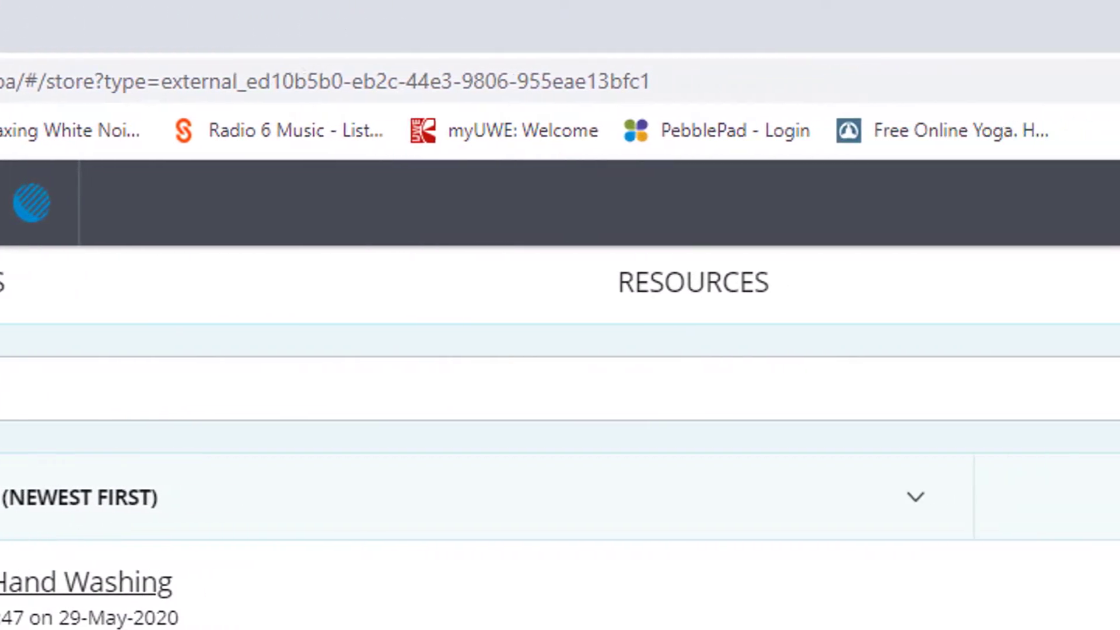
pyautogui.click(1107, 288)
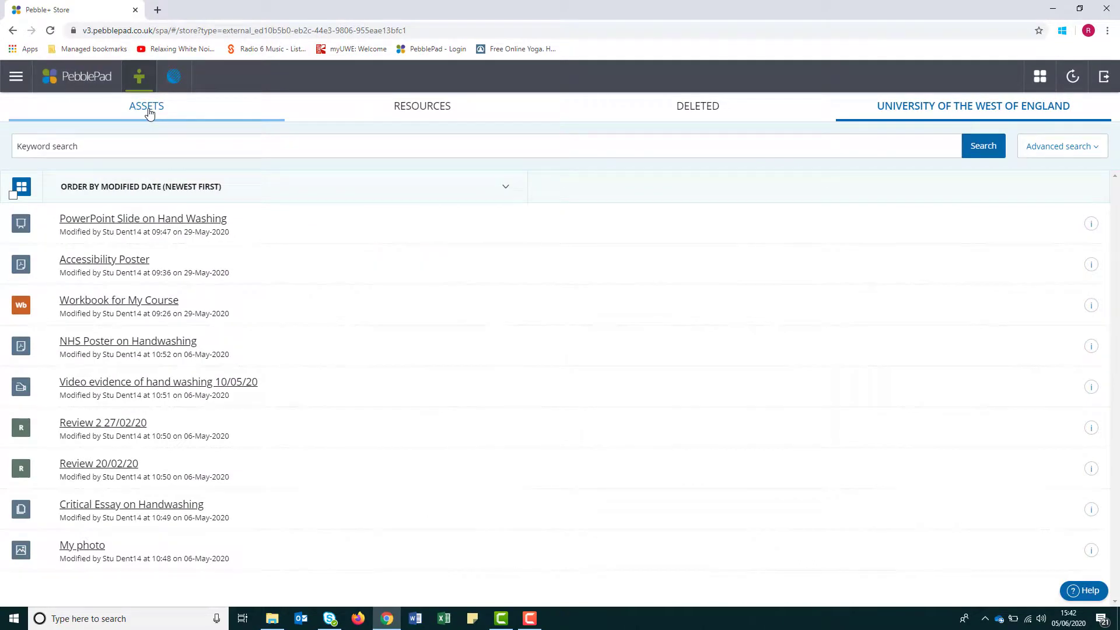
# Step: Go back to the personal ASSETS list in the Store
pyautogui.click(150, 113)
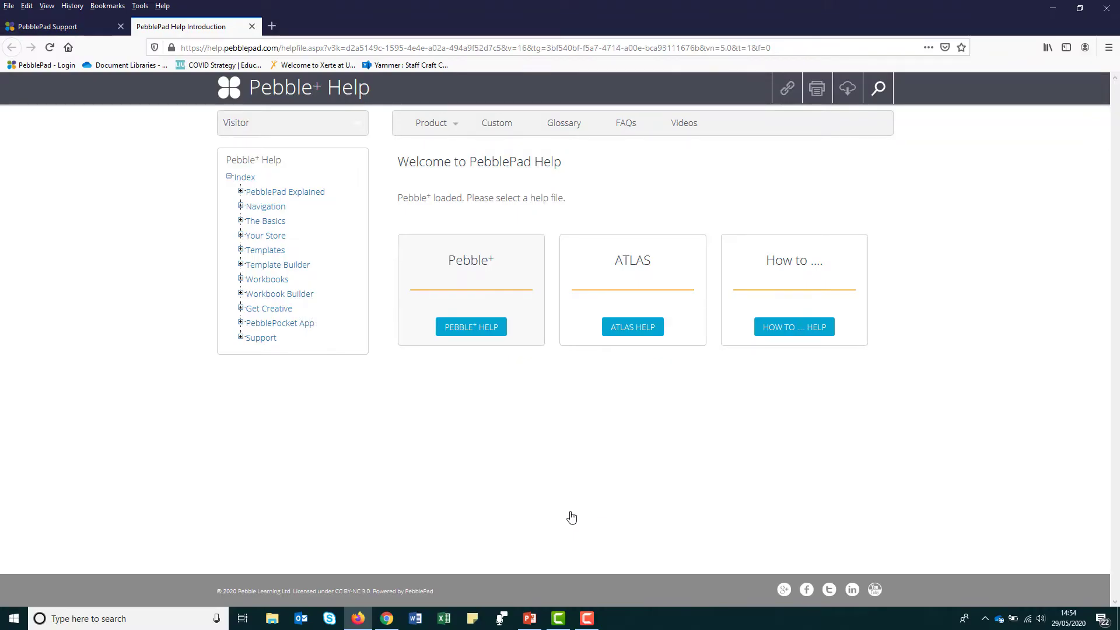
# Step: Close the Help page and scroll the Support page to the 'Looking for online help?' section
pyautogui.hotkey('ctrl', 'w')
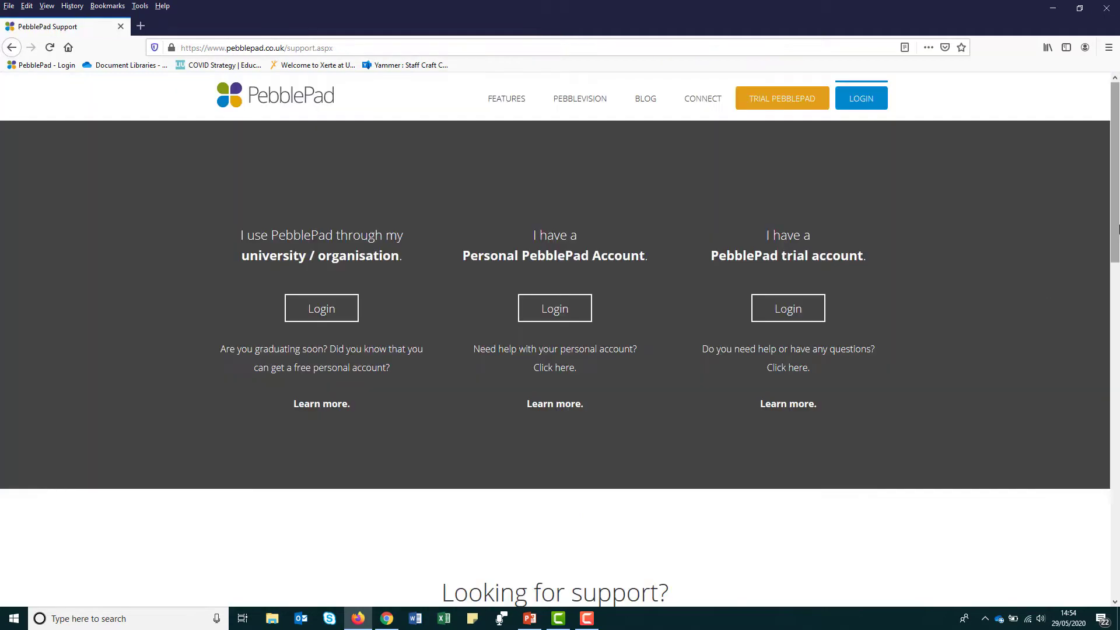
pyautogui.scroll(-5, 1117, 347)
pyautogui.moveTo(1117, 347); pyautogui.dragTo(1117, 368)
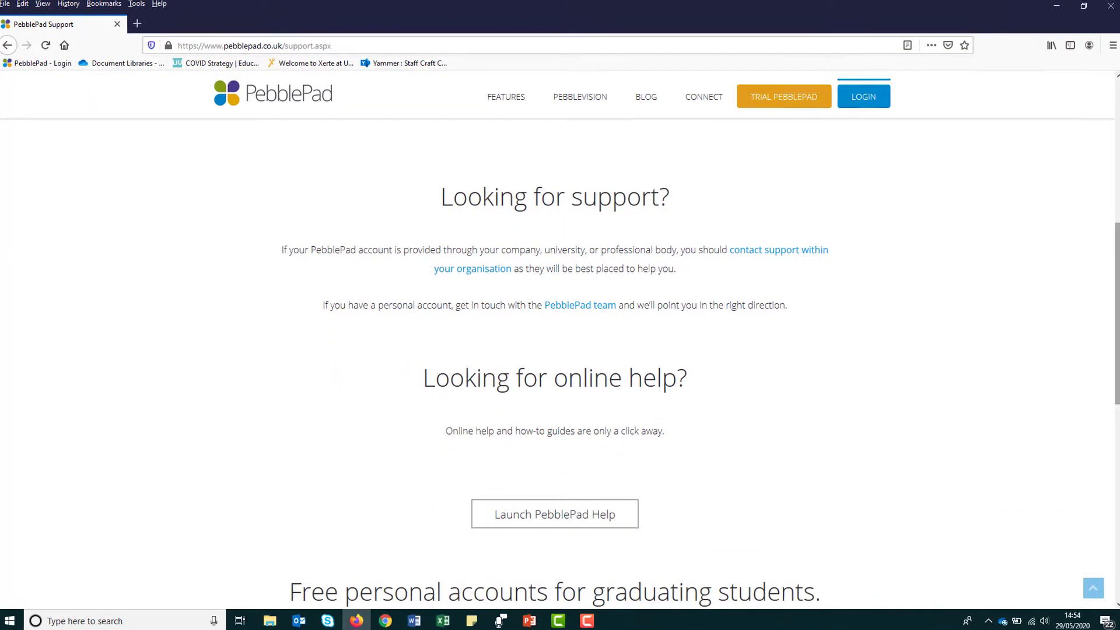